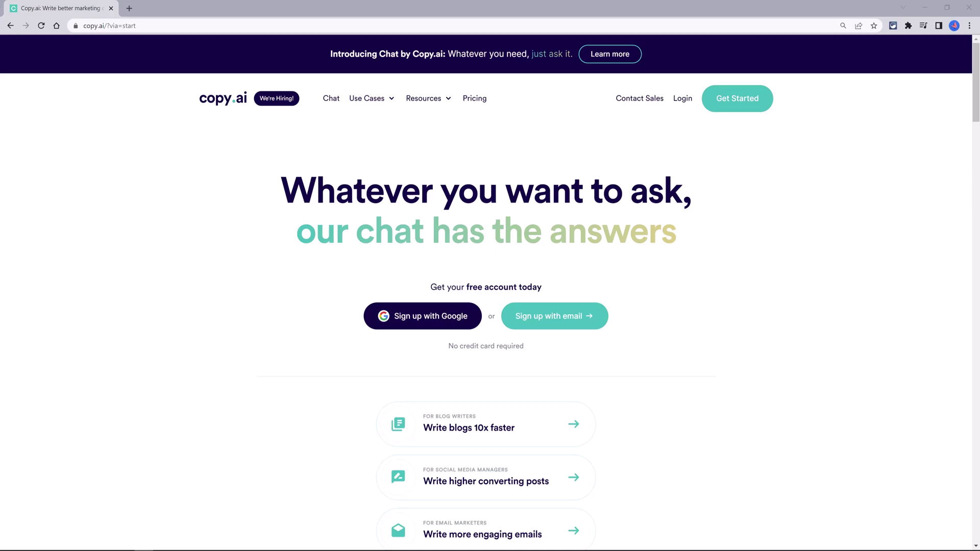
Look through the Copy.ai home page, from the sign-up options down past the demo video
scroll(977, 127, "down", 2)
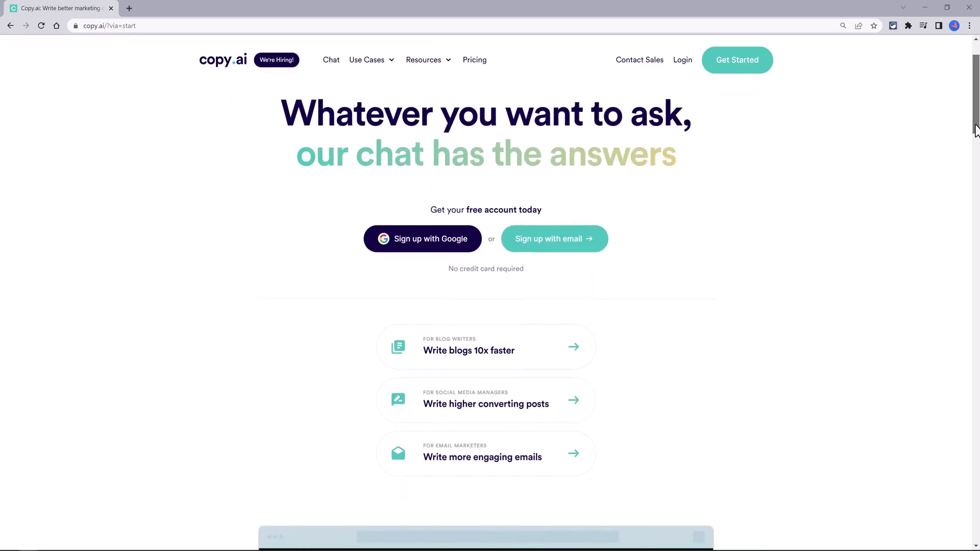
left_click_drag(974, 129, 965, 167)
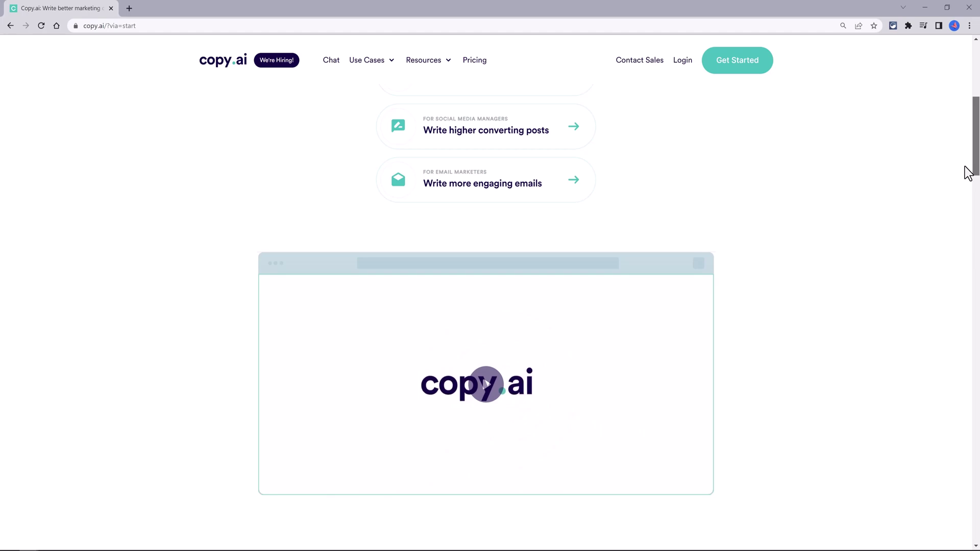
left_click_drag(964, 167, 962, 213)
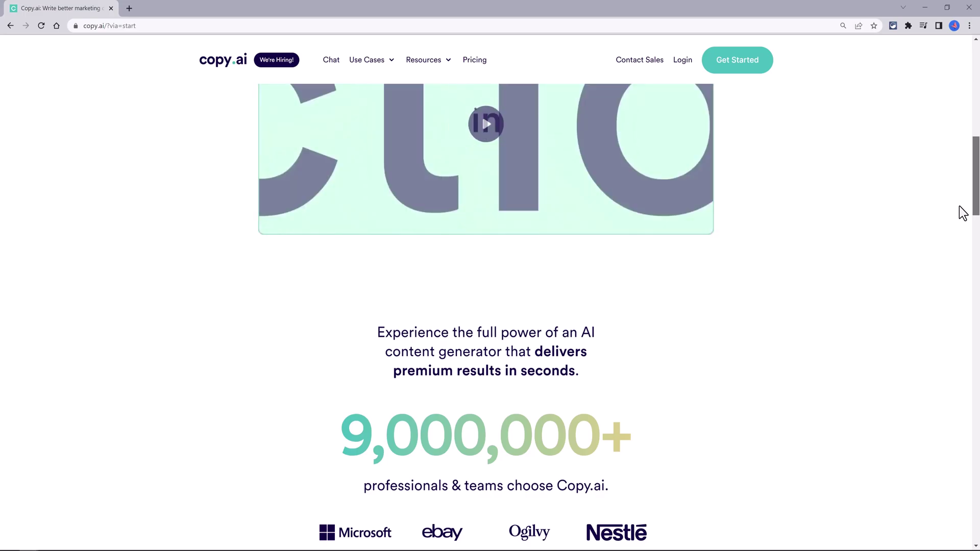
left_click_drag(963, 211, 968, 234)
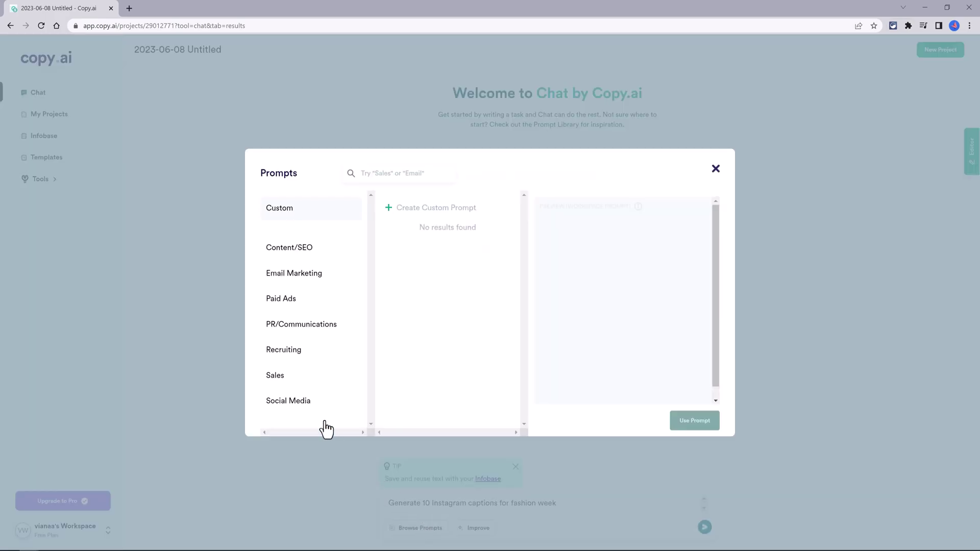
View the Social Media prompts and expand the Social Media Tools and Email/Letter tool categories
left_click(298, 411)
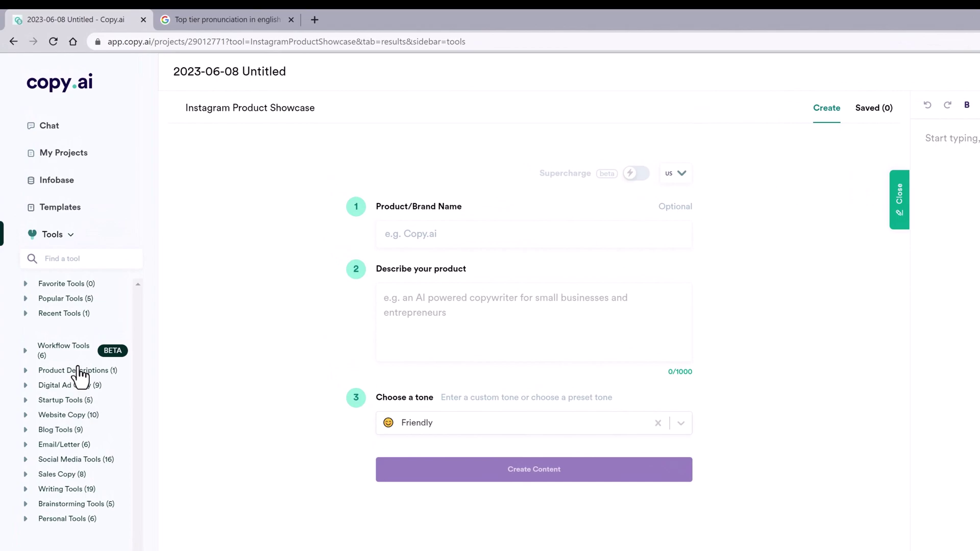
left_click(80, 461)
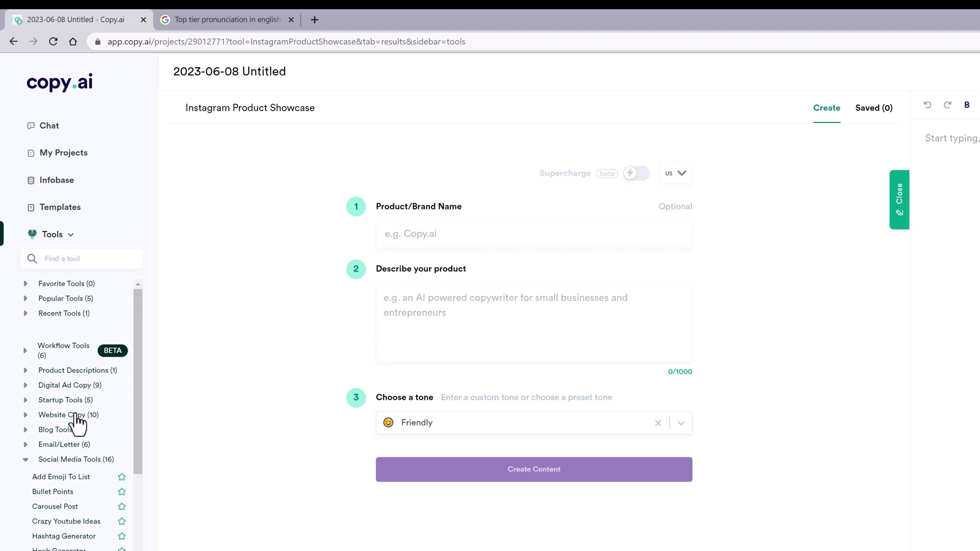
left_click(66, 445)
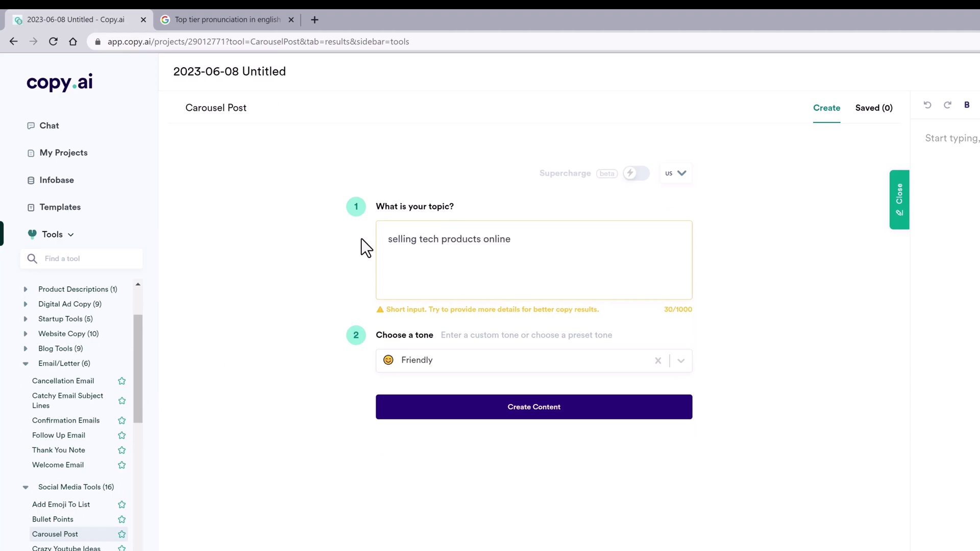
Look through the preset tones offered for the Carousel Post on selling tech products online
left_click(613, 362)
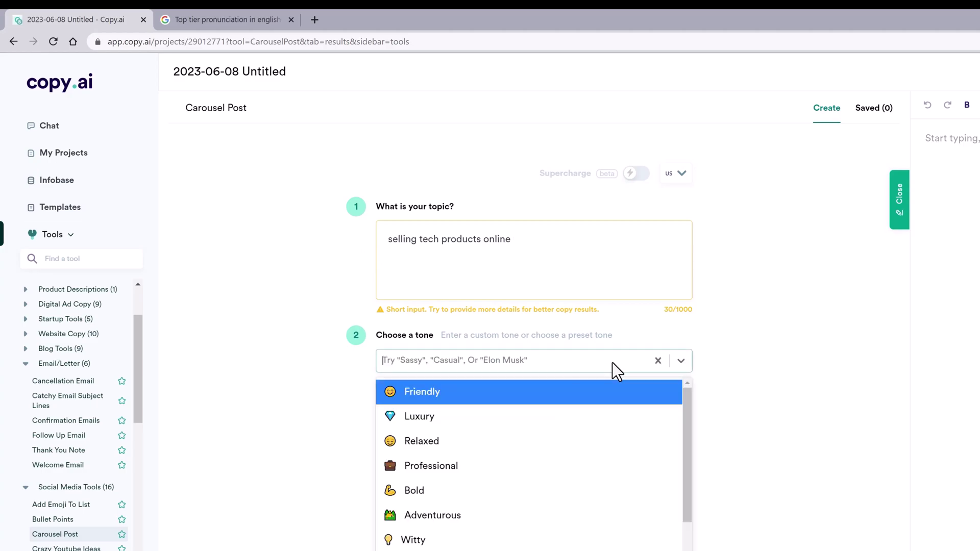
left_click_drag(690, 437, 700, 376)
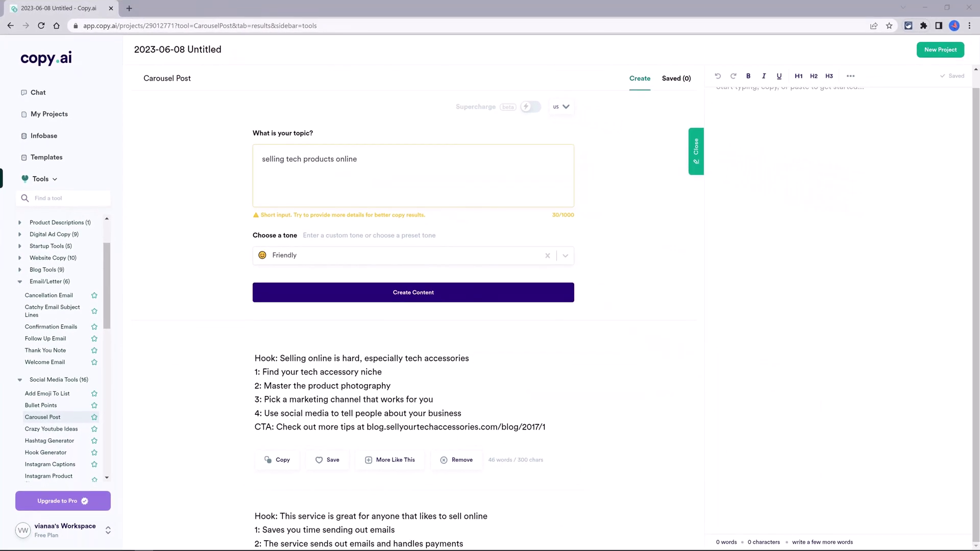
Expand the Product Descriptions category and open its Product Descriptions tool
left_click(58, 223)
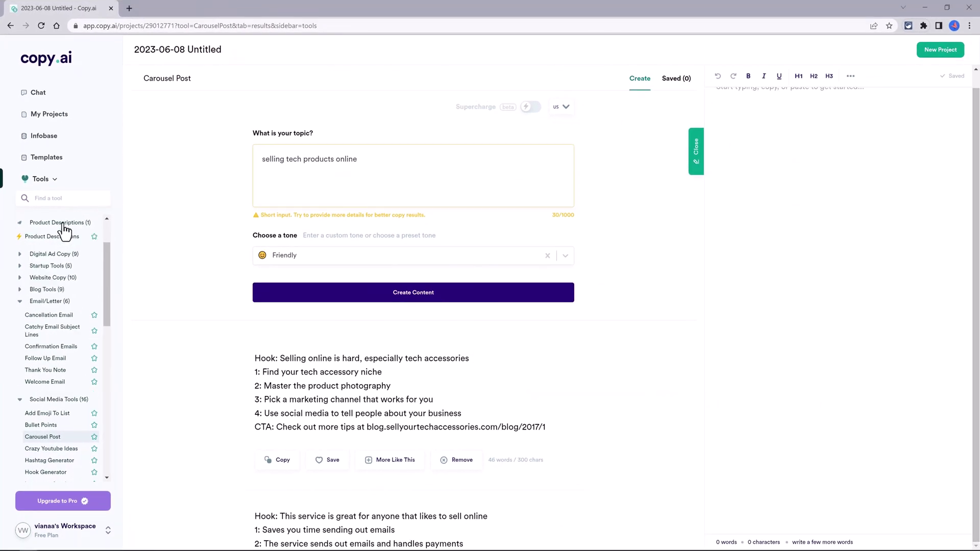
scroll(68, 226, "up", 2)
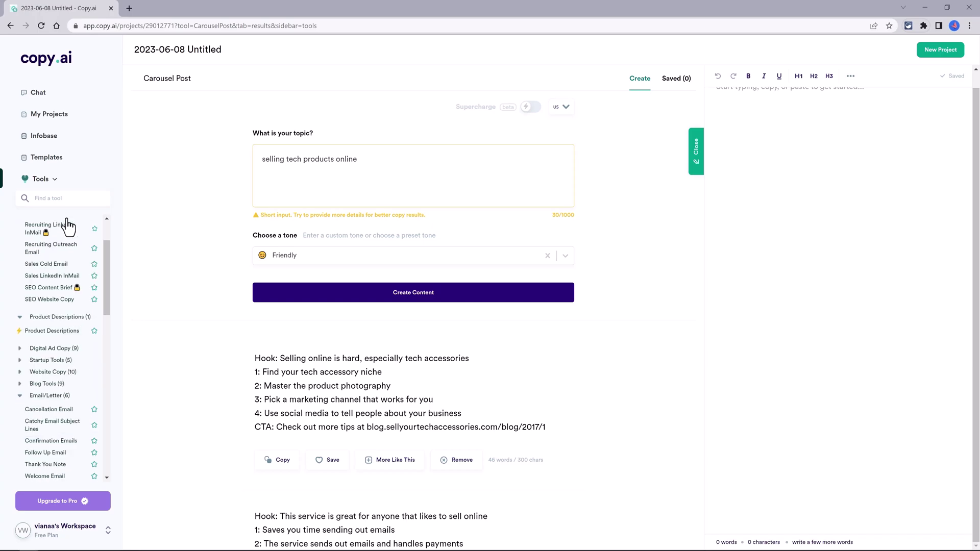
scroll(67, 221, "down", 2)
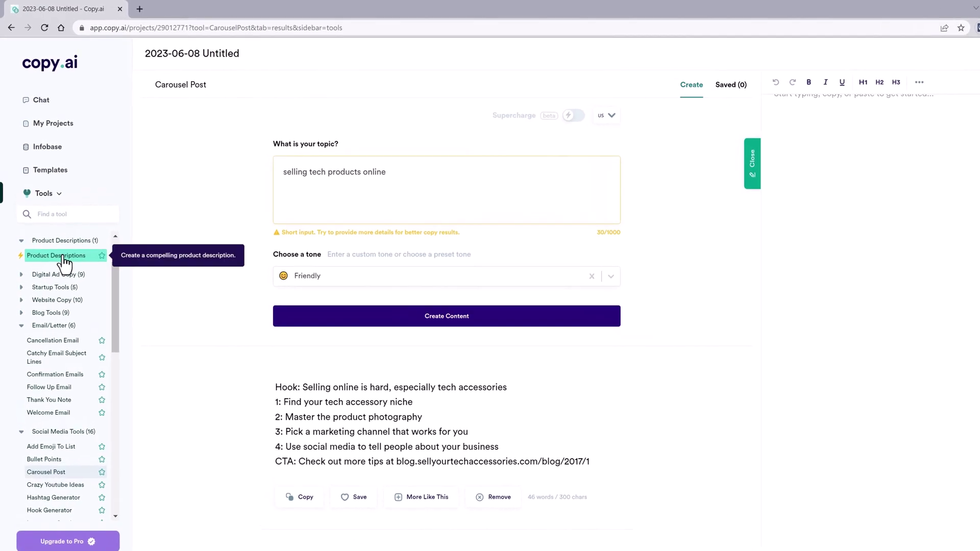
left_click(64, 256)
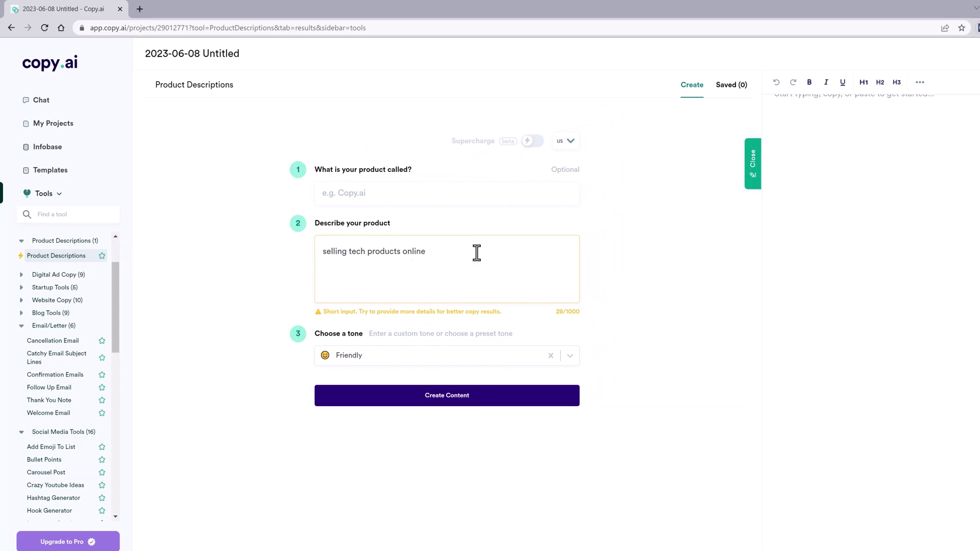
Set the product description's tone to Professional and generate the content
left_click(474, 359)
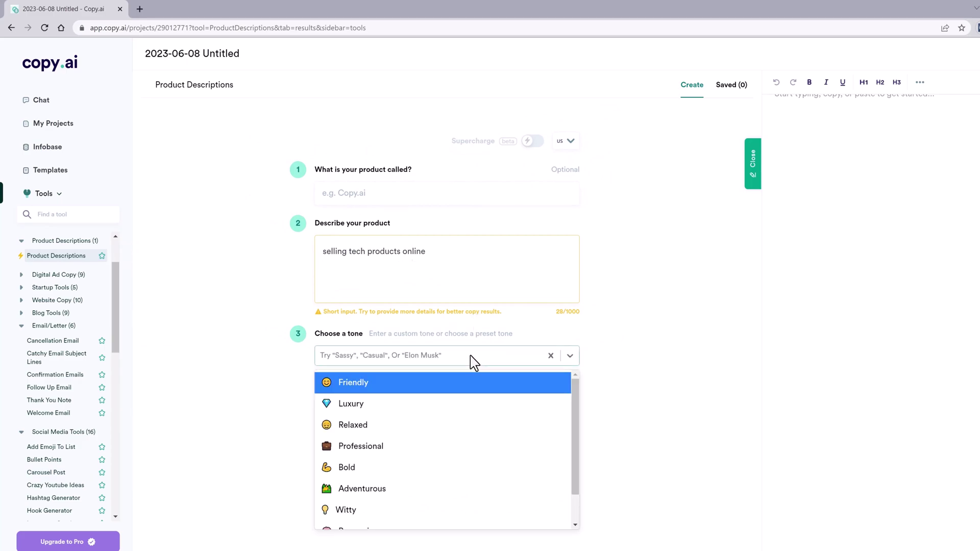
left_click(433, 447)
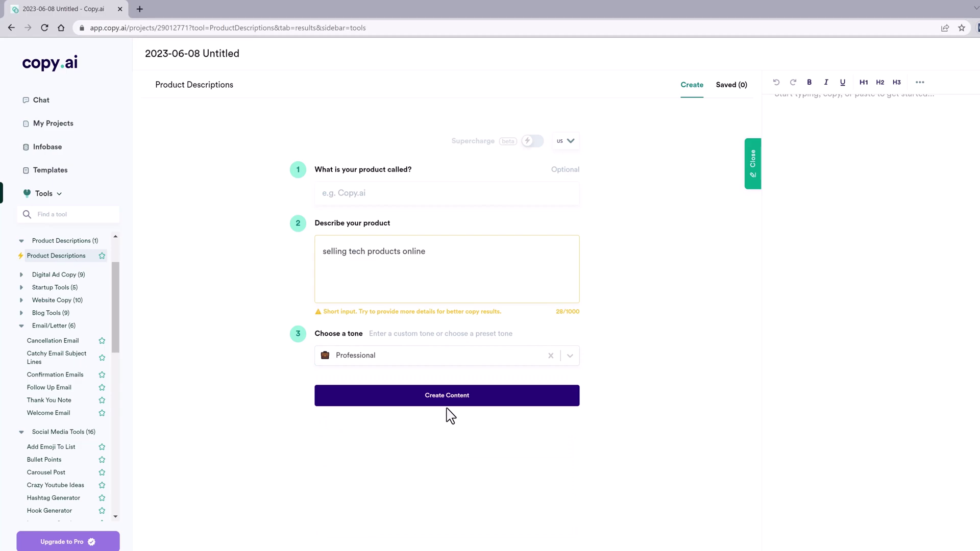
left_click(483, 398)
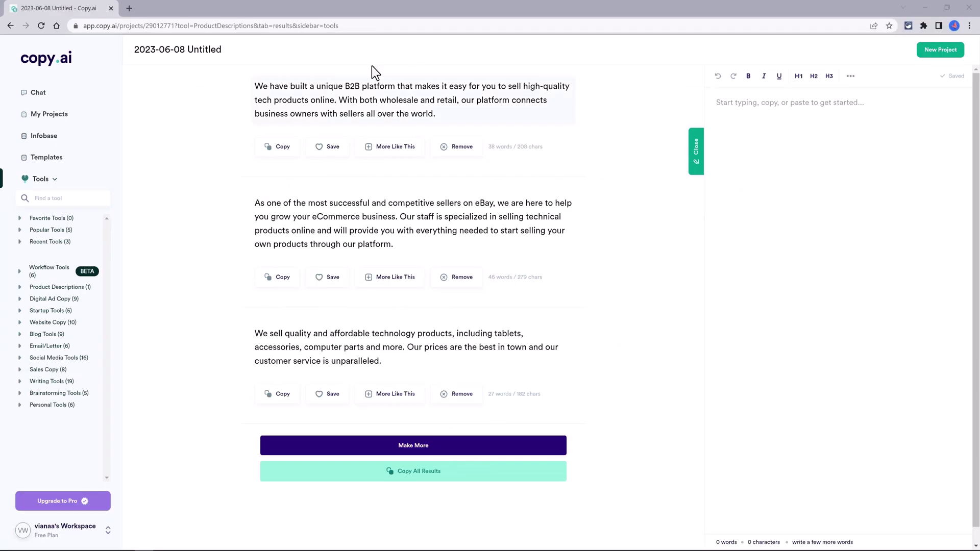
Open the template library and browse all templates
left_click(47, 159)
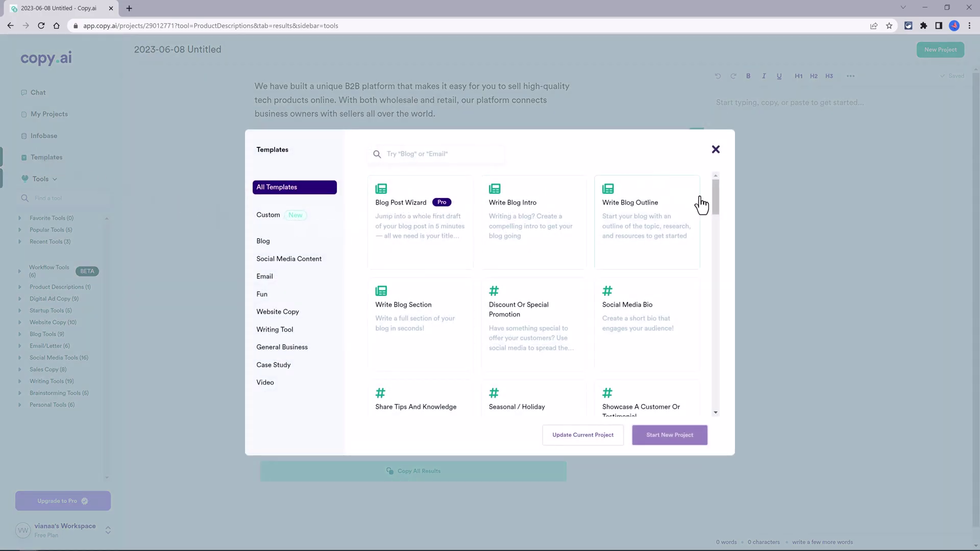
left_click_drag(712, 203, 724, 237)
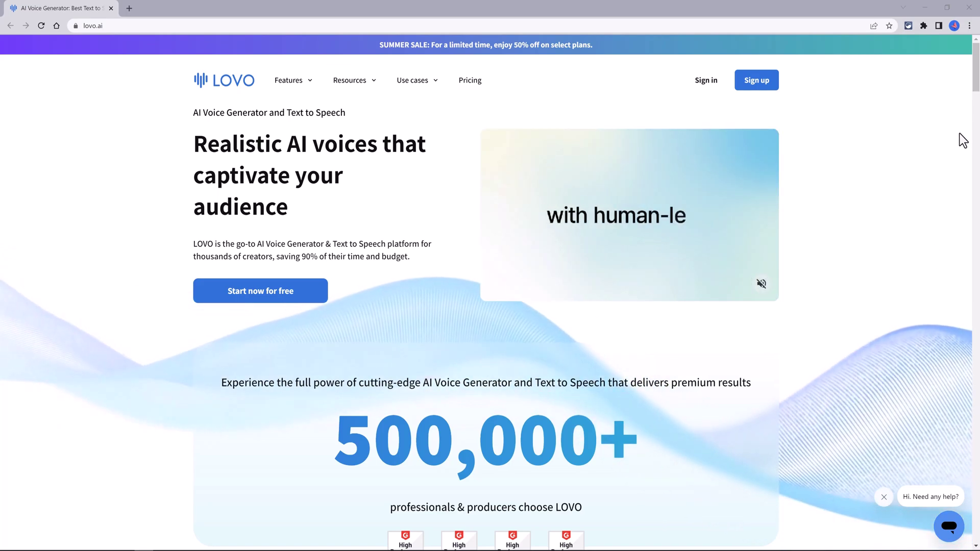
Review the LOVO home page, including its supported languages and emotions, and open the Tutorials resource
scroll(975, 109, "down", 4)
left_click_drag(972, 105, 962, 199)
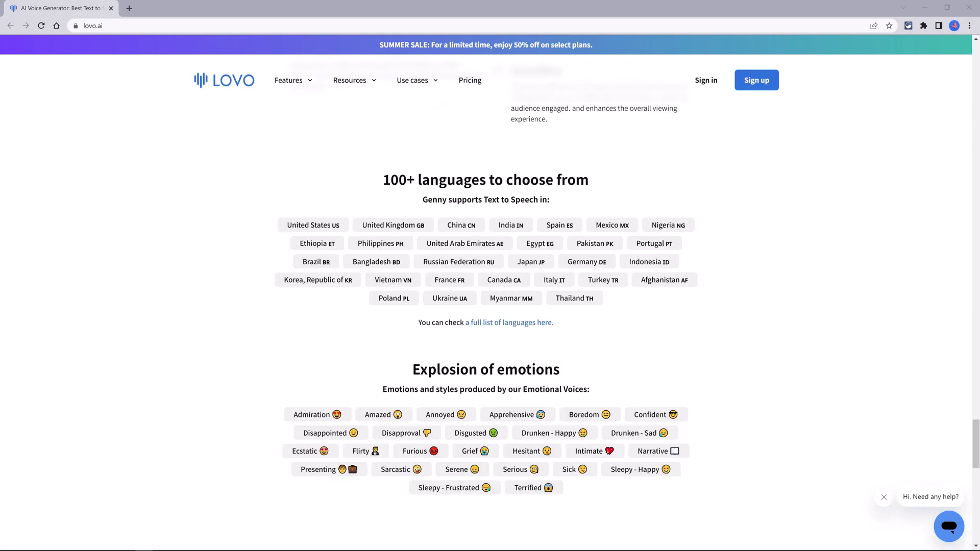
left_click_drag(977, 457, 970, 407)
left_click(352, 81)
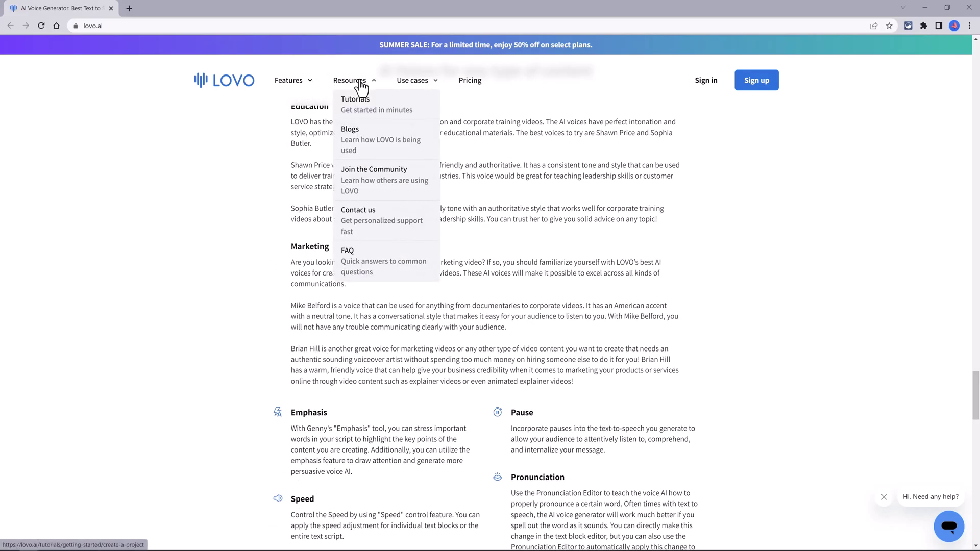
left_click(362, 106)
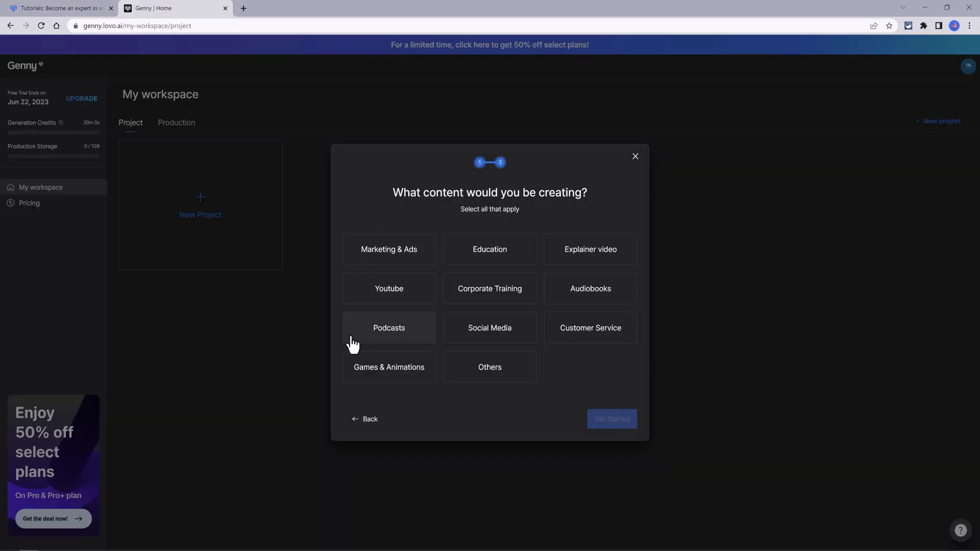
Choose Education as the content to create in Genny and finish the onboarding questions
left_click(510, 261)
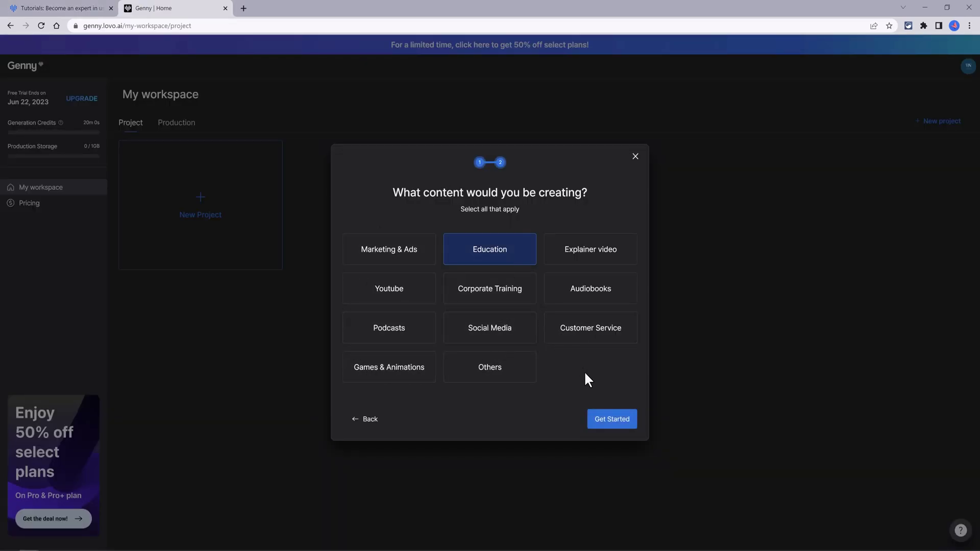
left_click(612, 422)
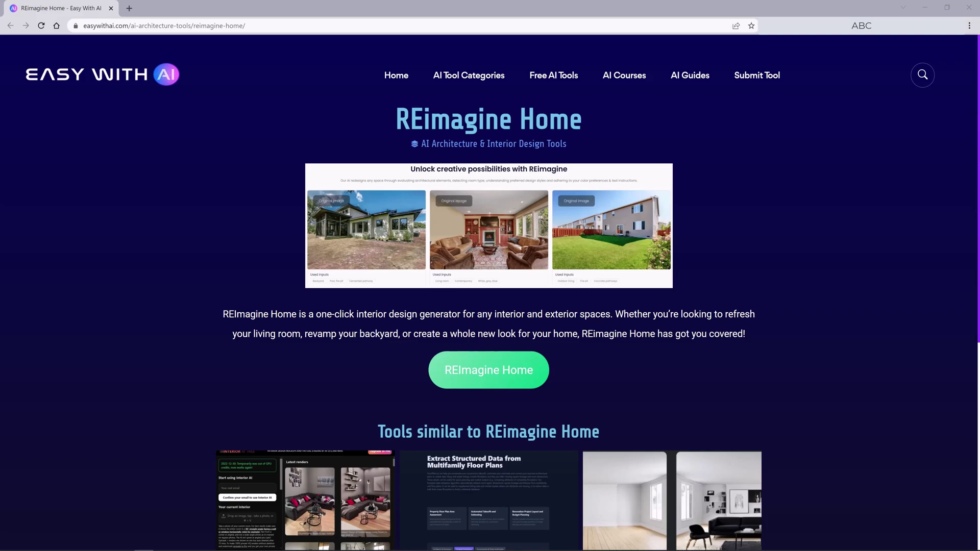
Open the REimagine Home website from its Easy With AI listing and review the sample interior and exterior redesigns
left_click(507, 384)
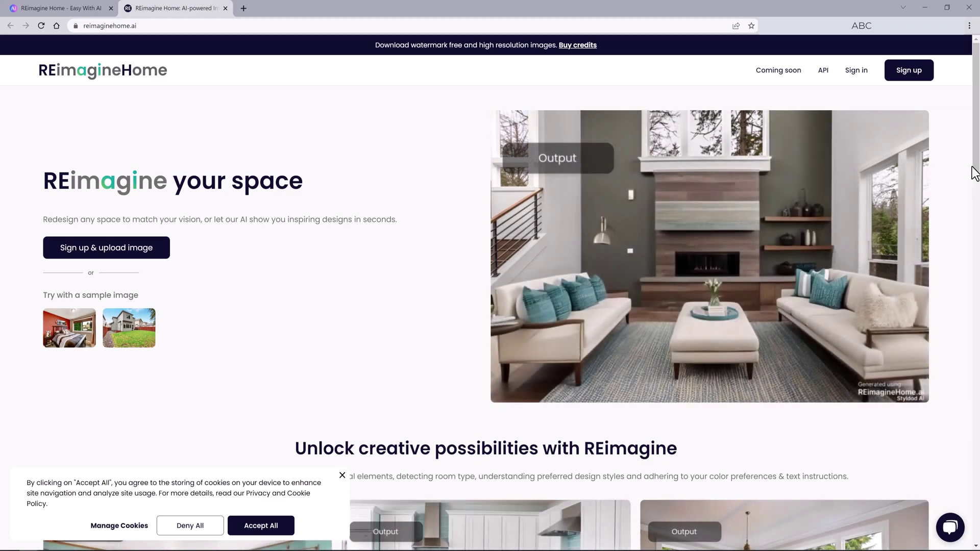
scroll(974, 176, "down", 1)
scroll(975, 177, "down", 2)
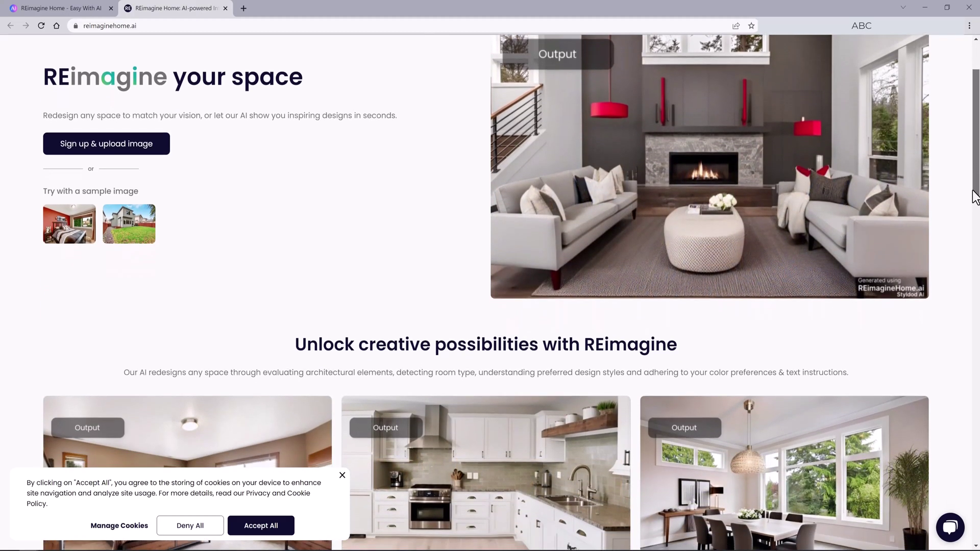
left_click_drag(974, 196, 975, 212)
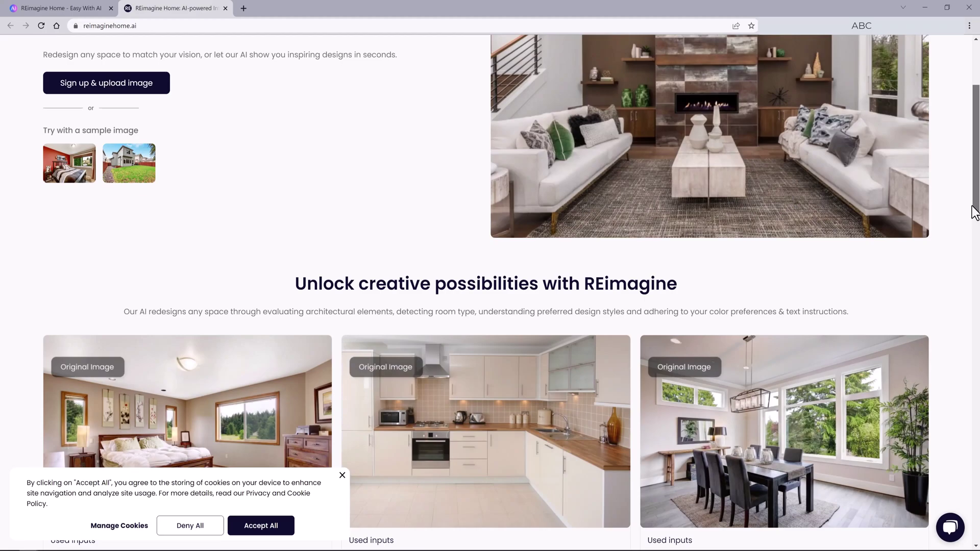
left_click_drag(975, 213, 971, 268)
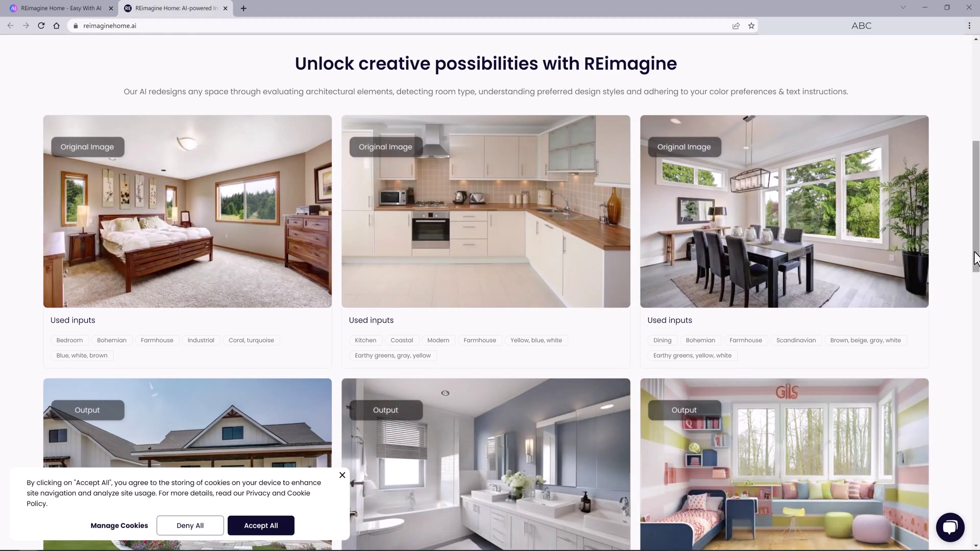
left_click_drag(975, 255, 966, 331)
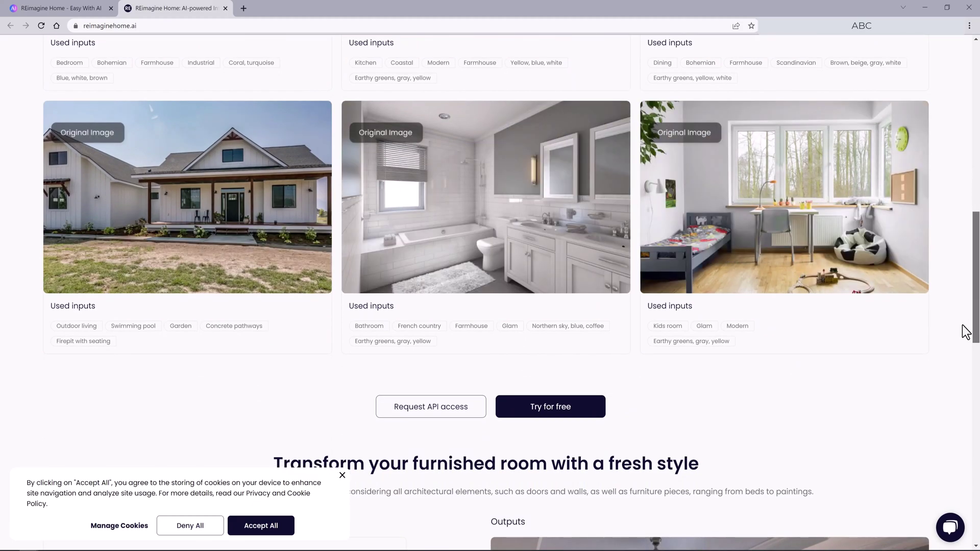
left_click_drag(962, 325, 964, 354)
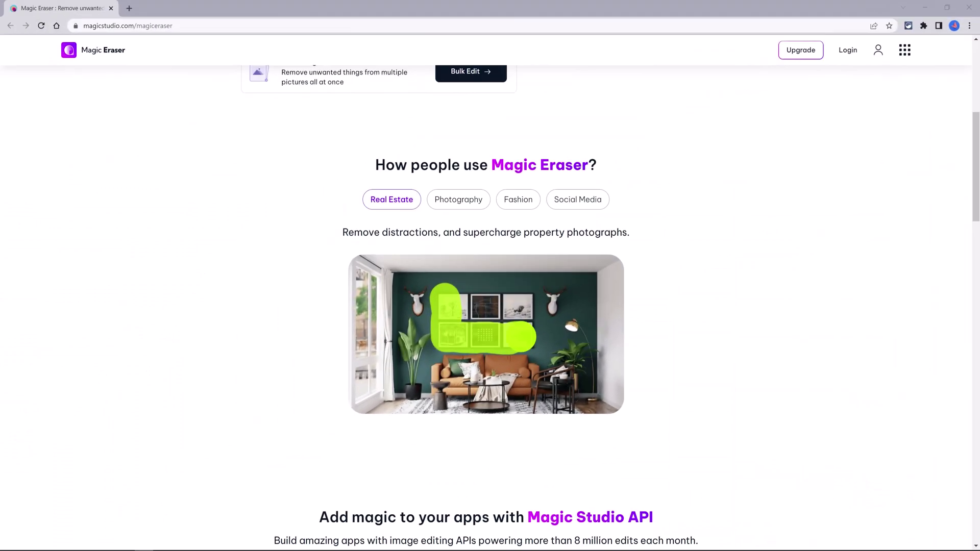
Go from Magic Eraser to the Magic Studio home page and review the AI picture tools it offers
left_click(904, 51)
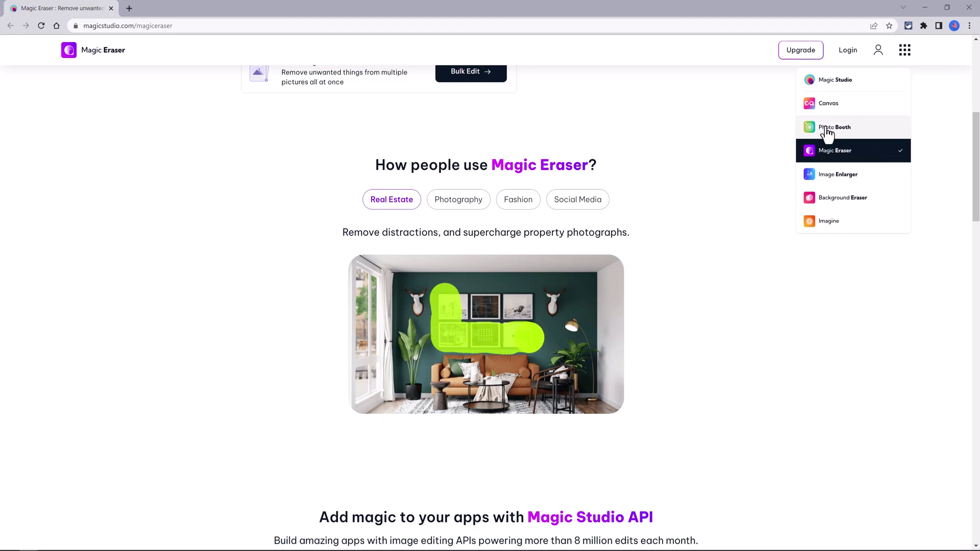
left_click(844, 81)
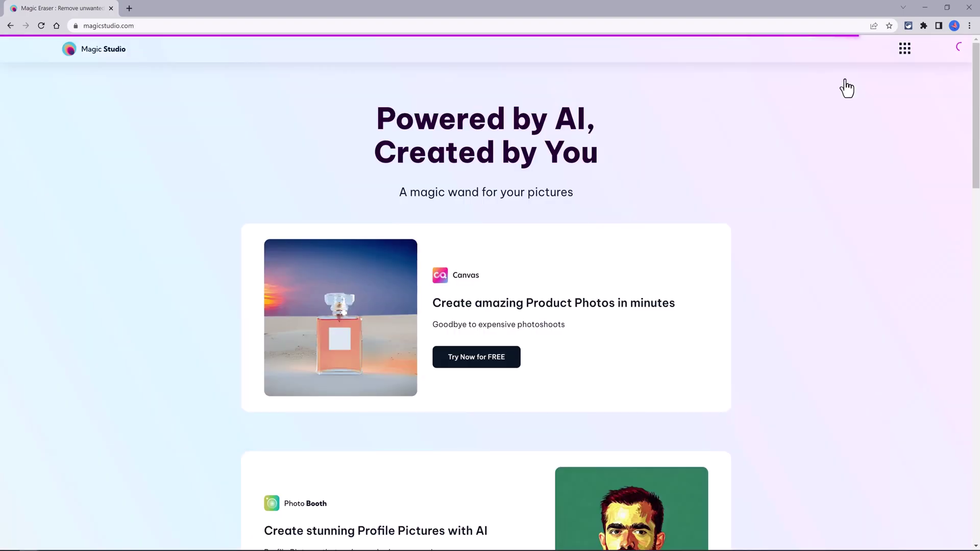
scroll(672, 158, "down", 4)
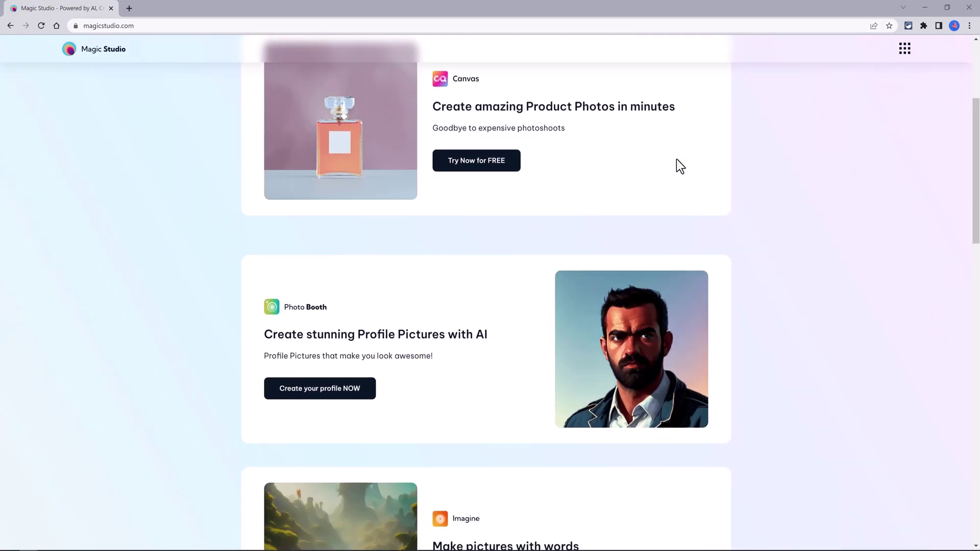
scroll(676, 159, "down", 4)
scroll(676, 164, "down", 2)
scroll(676, 164, "down", 4)
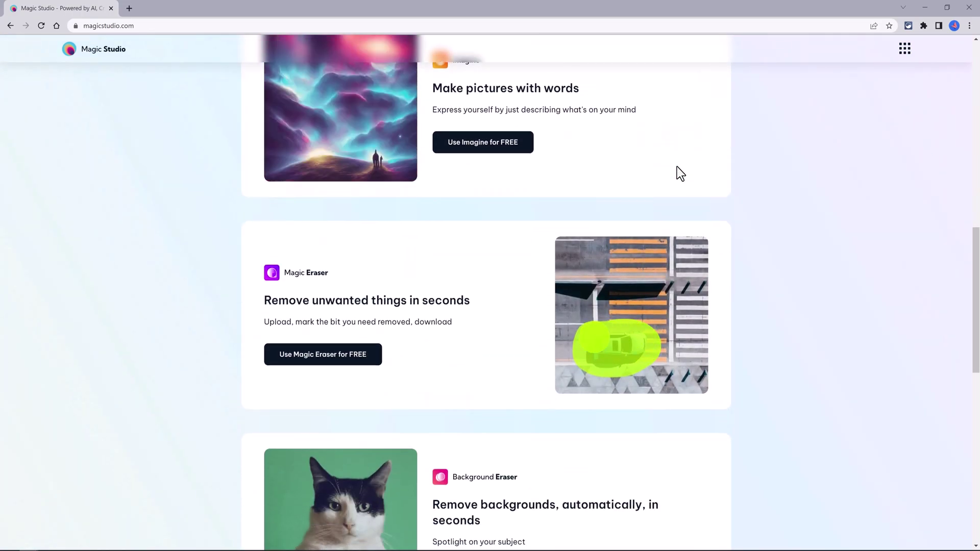
scroll(677, 167, "down", 4)
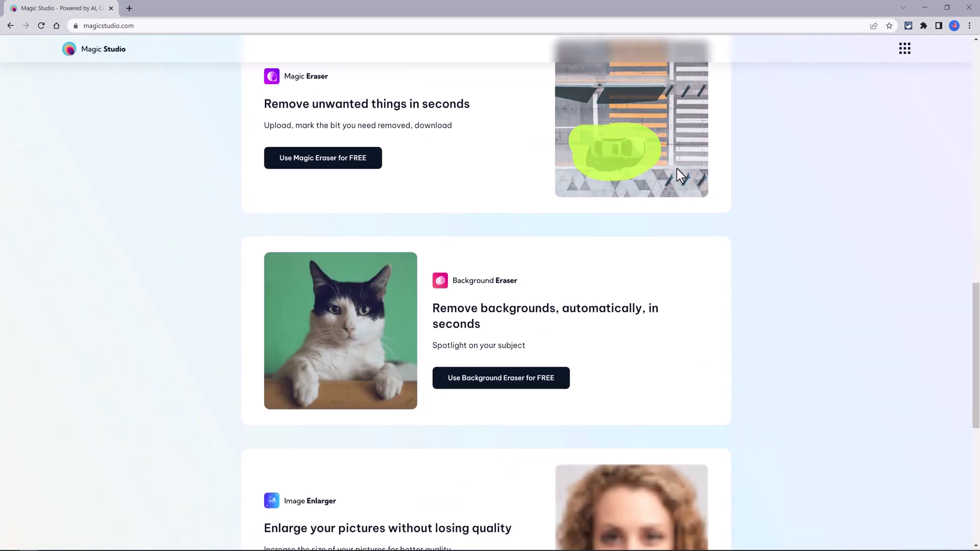
scroll(679, 173, "down", 4)
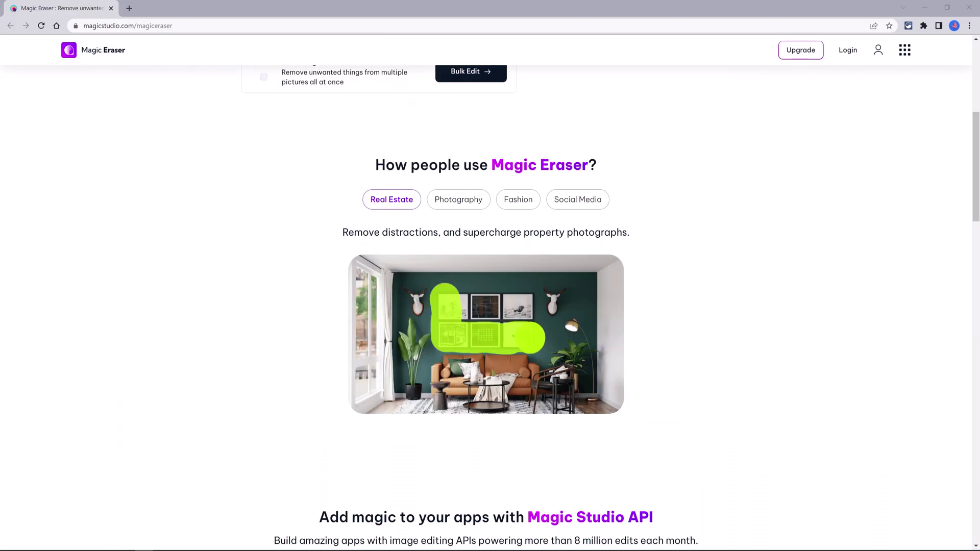
Switch from Magic Eraser to the Magic Studio overview and examine its tools, from Canvas and Photo Booth through Background Eraser and Image Enlarger
left_click(905, 51)
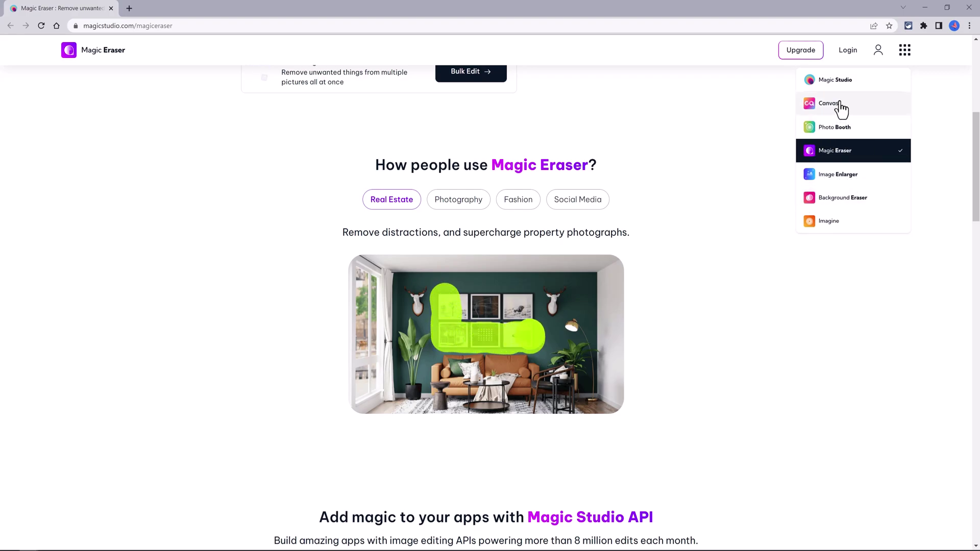
left_click(845, 80)
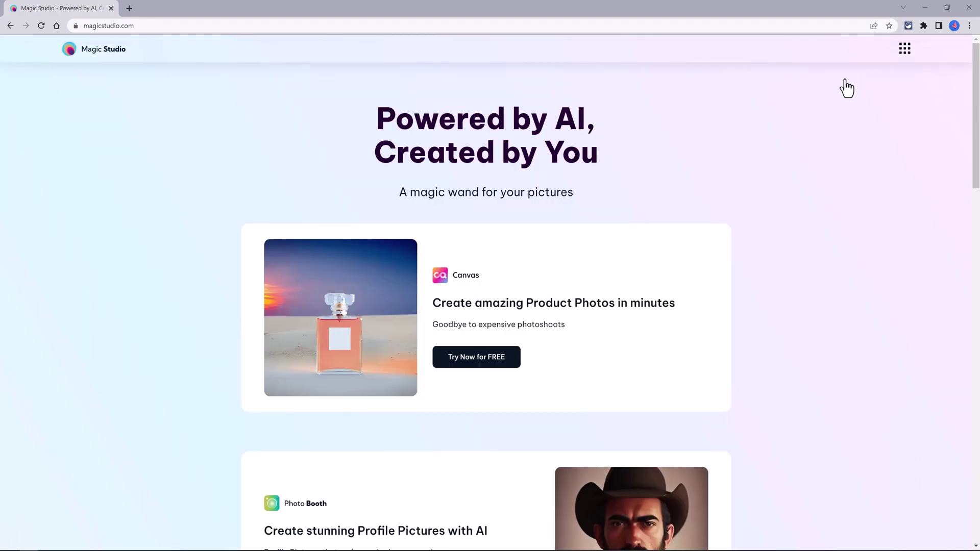
scroll(662, 159, "down", 4)
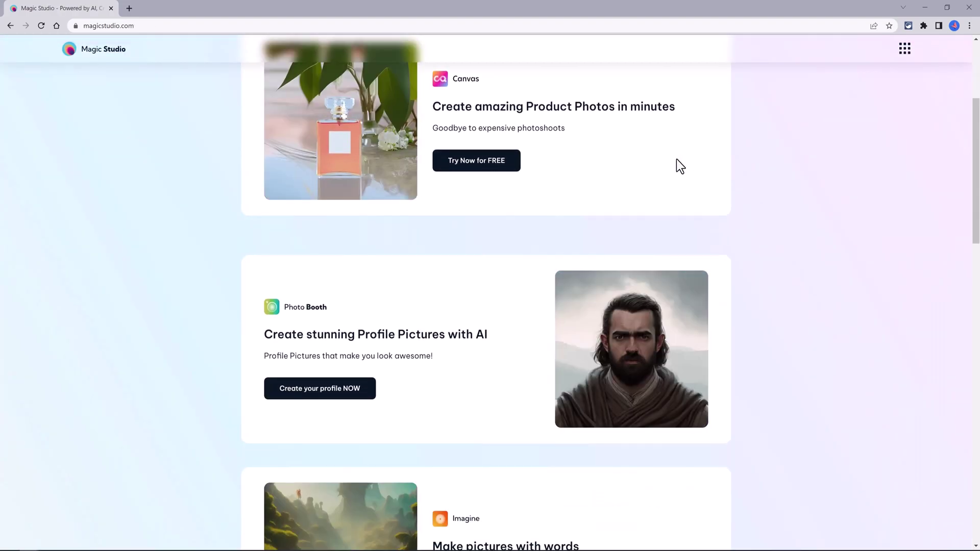
scroll(676, 160, "down", 3)
scroll(676, 165, "down", 3)
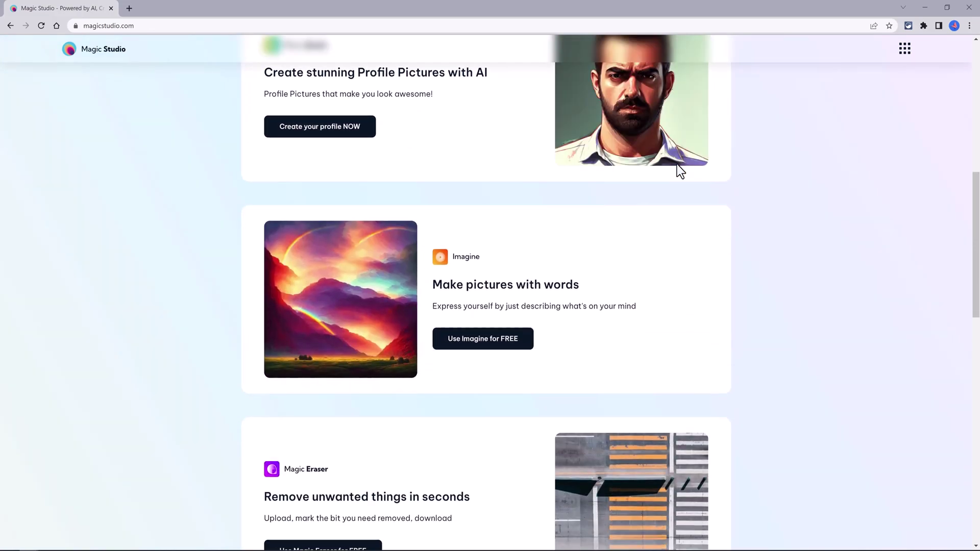
scroll(677, 165, "down", 4)
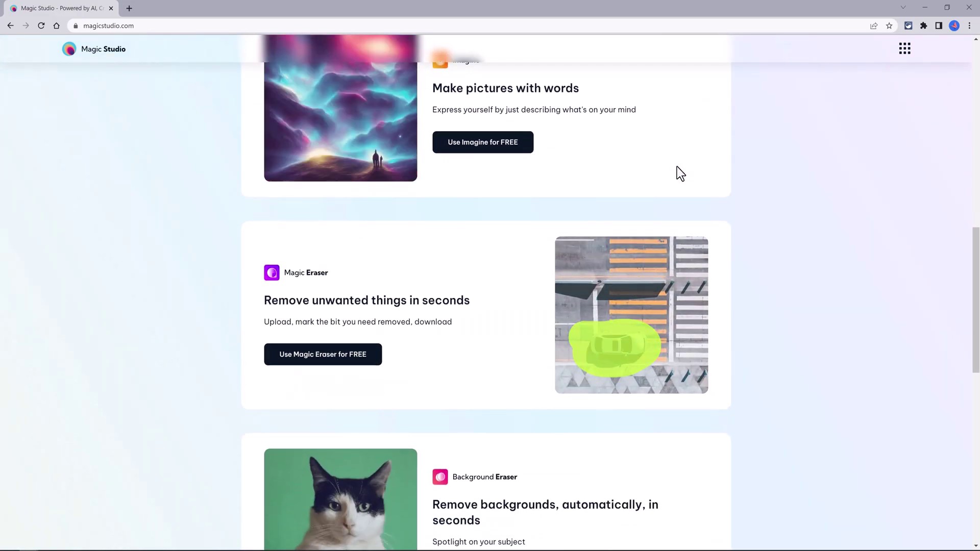
scroll(676, 166, "down", 3)
scroll(676, 169, "down", 2)
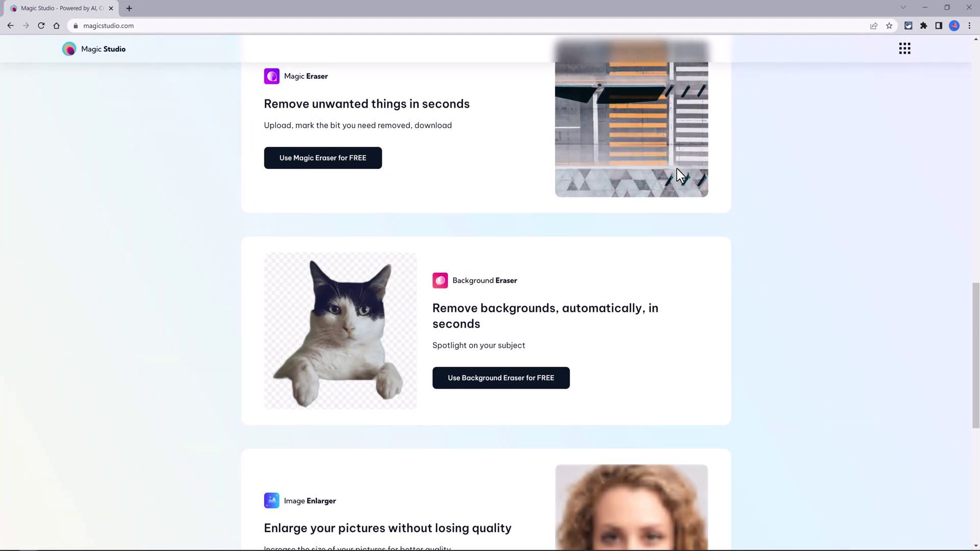
scroll(676, 170, "down", 4)
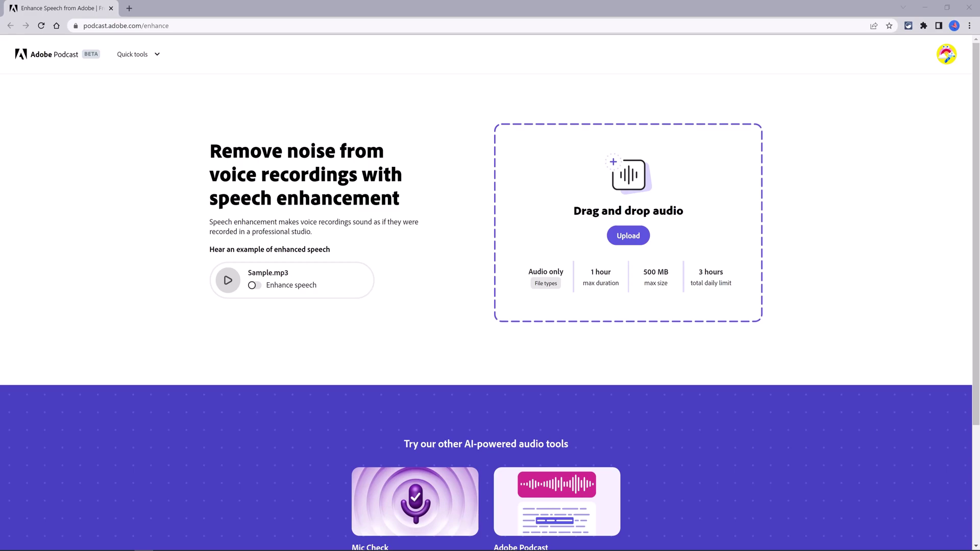
Open Mic Check from the Adobe Podcast speech enhancement page, start the microphone check and dismiss the microphone access request
left_click_drag(974, 276, 973, 285)
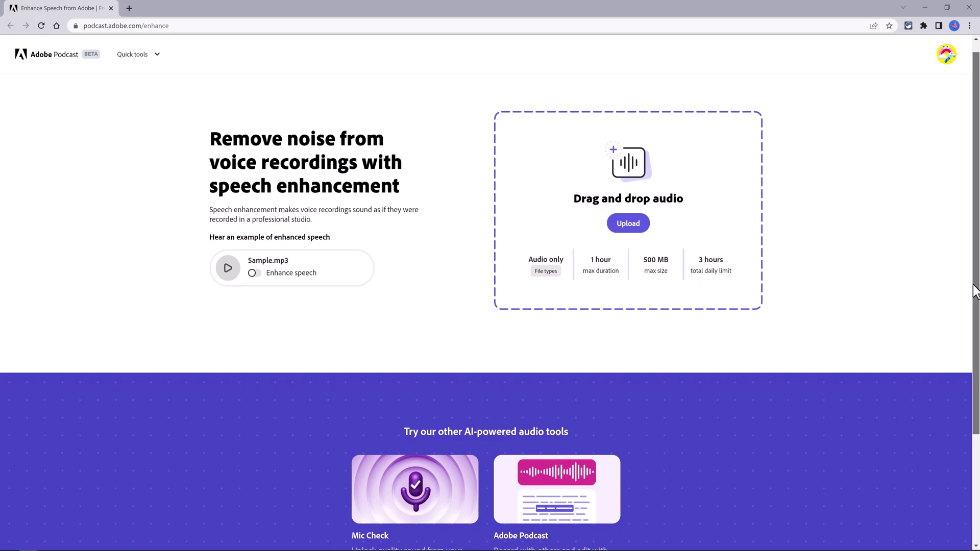
left_click_drag(973, 286, 978, 368)
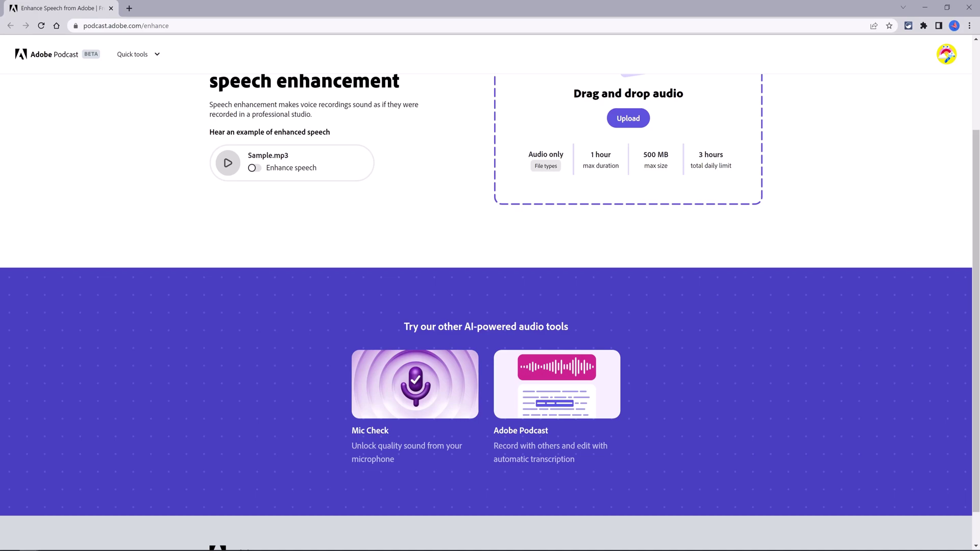
left_click(424, 413)
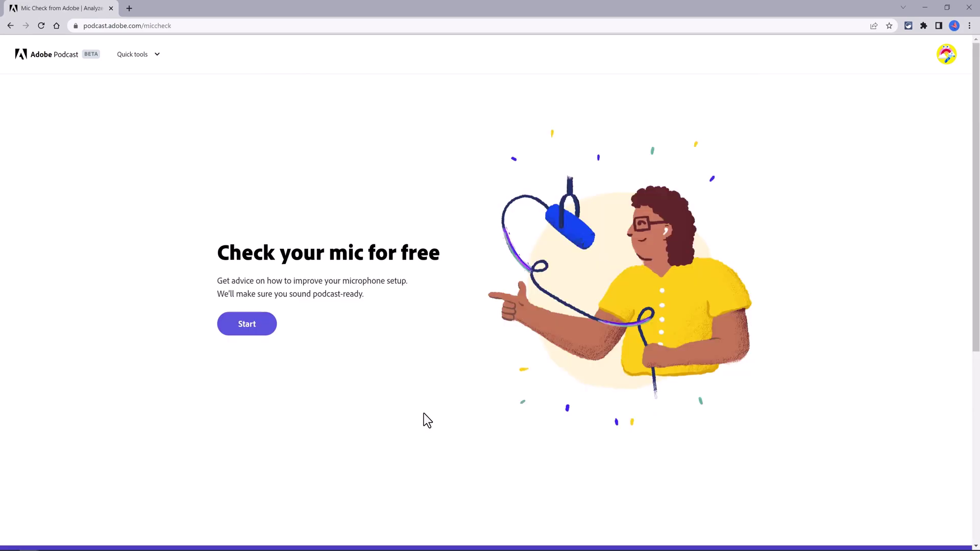
left_click(257, 333)
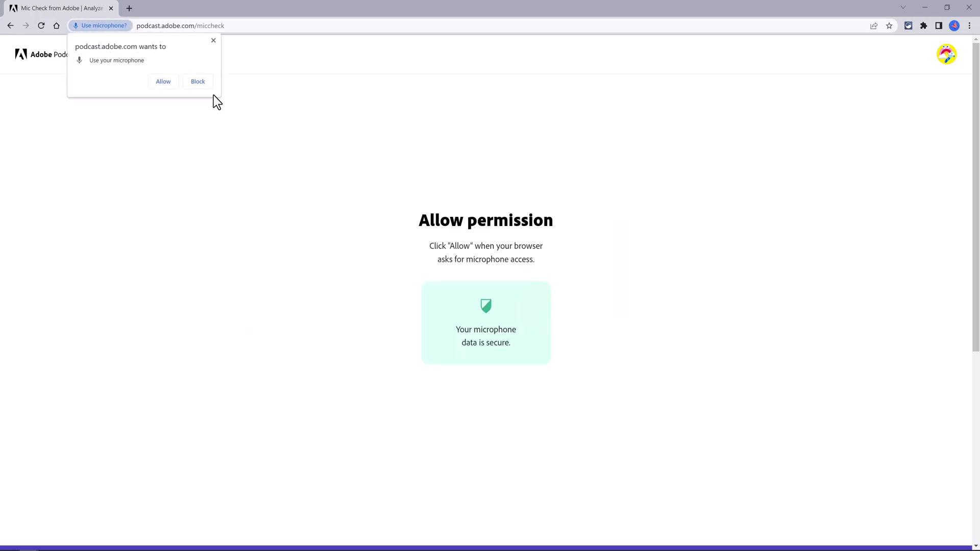
left_click(213, 40)
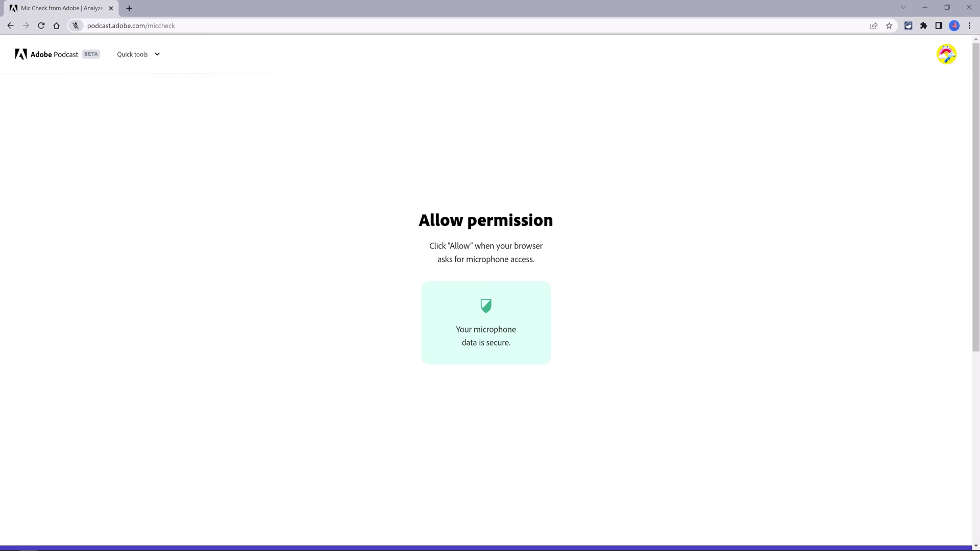